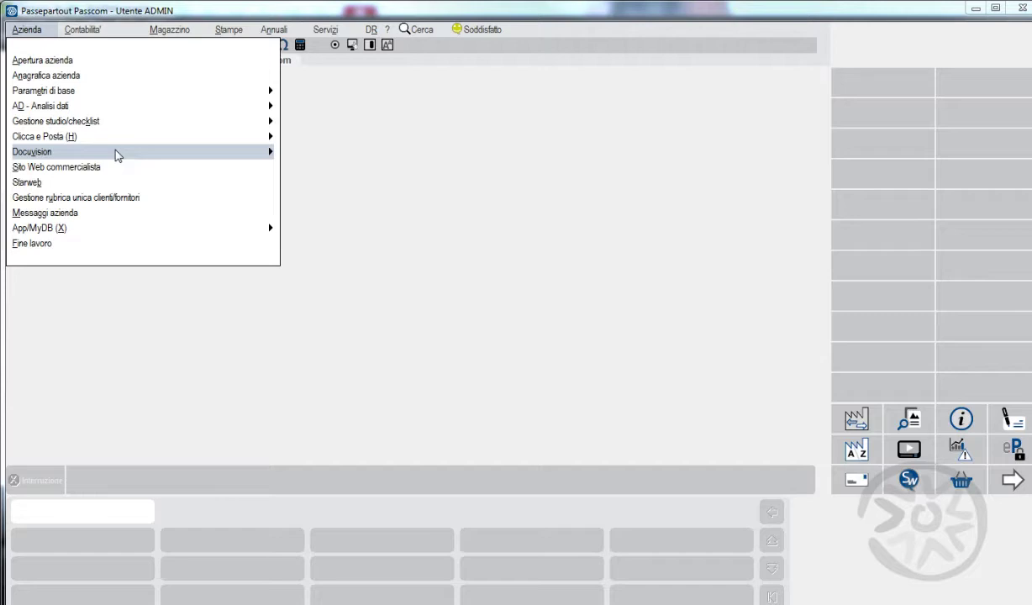
Review the custom document classes in the Docuvision settings and leave the class list.
mouse_move(117, 156)
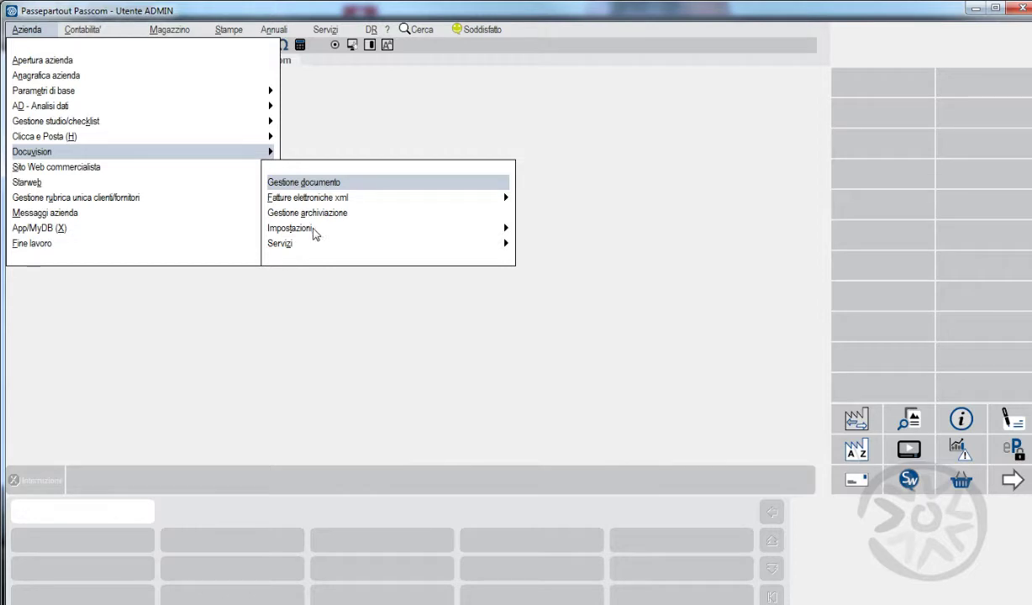
mouse_move(314, 232)
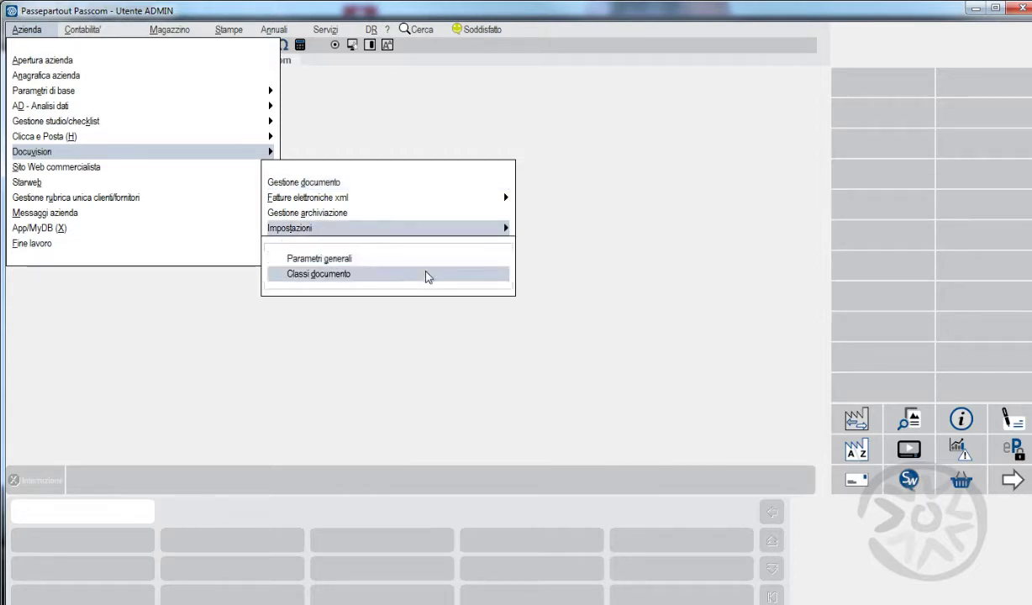
left_click(368, 277)
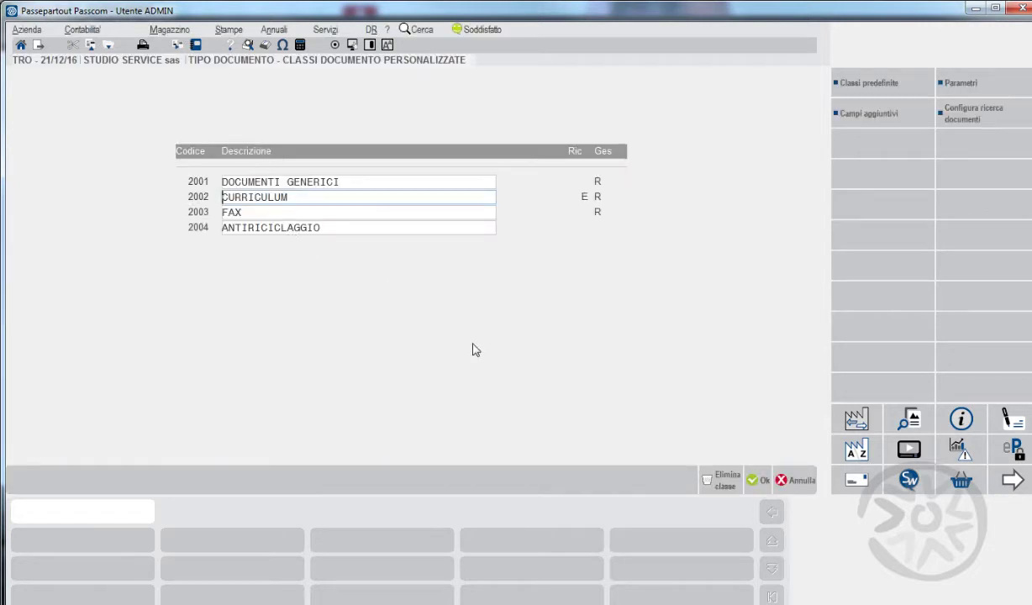
left_click(761, 484)
left_click(538, 301)
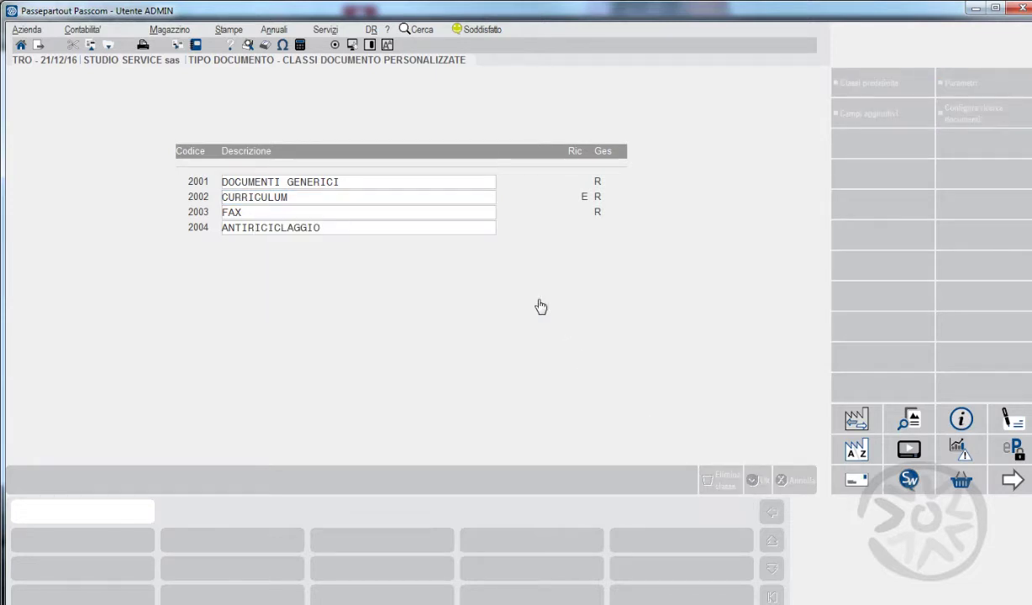
key("Escape")
key("Escape")
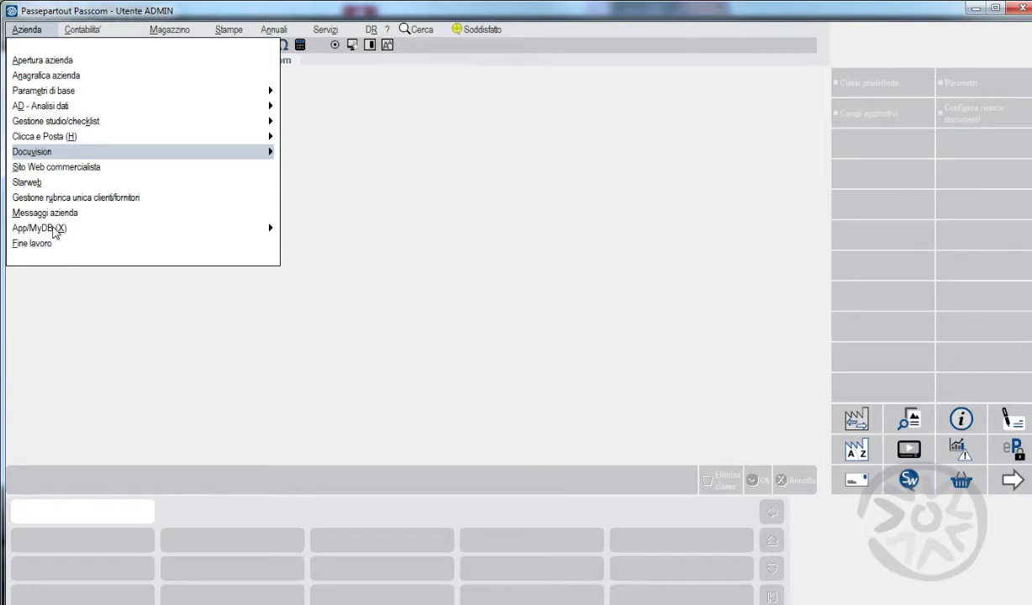
Open the PARAMETRI AZIENDA company table in the configuration of Gestione Antiriciclaggio.
mouse_move(124, 225)
mouse_move(311, 181)
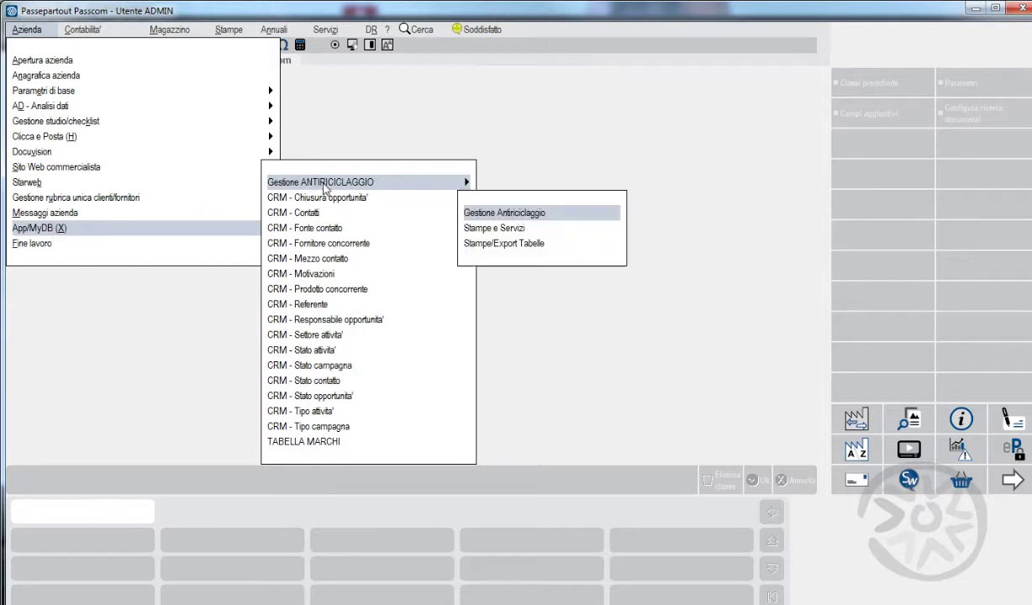
left_click(523, 217)
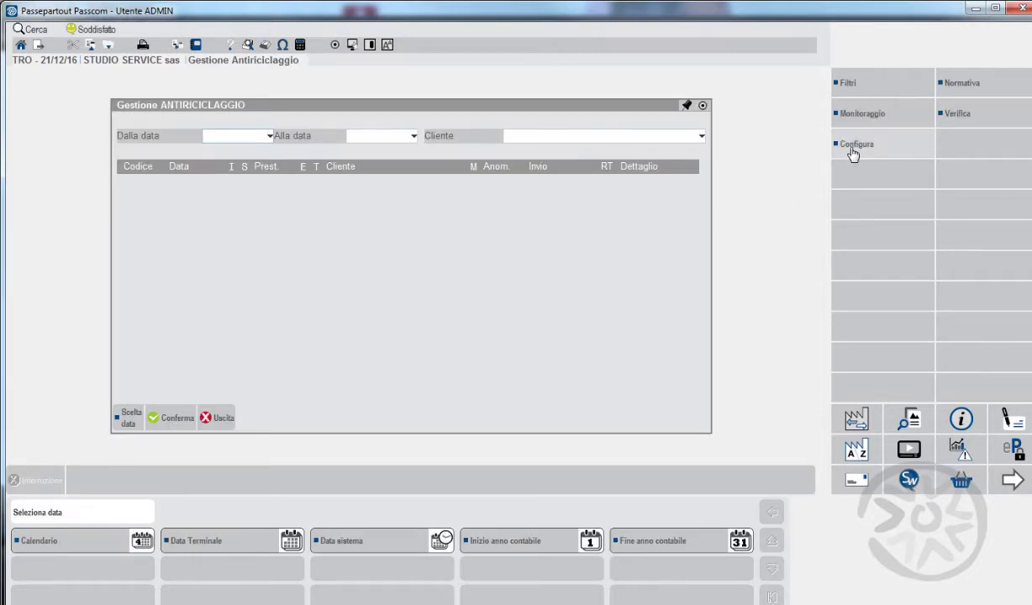
left_click(853, 149)
double_click(387, 229)
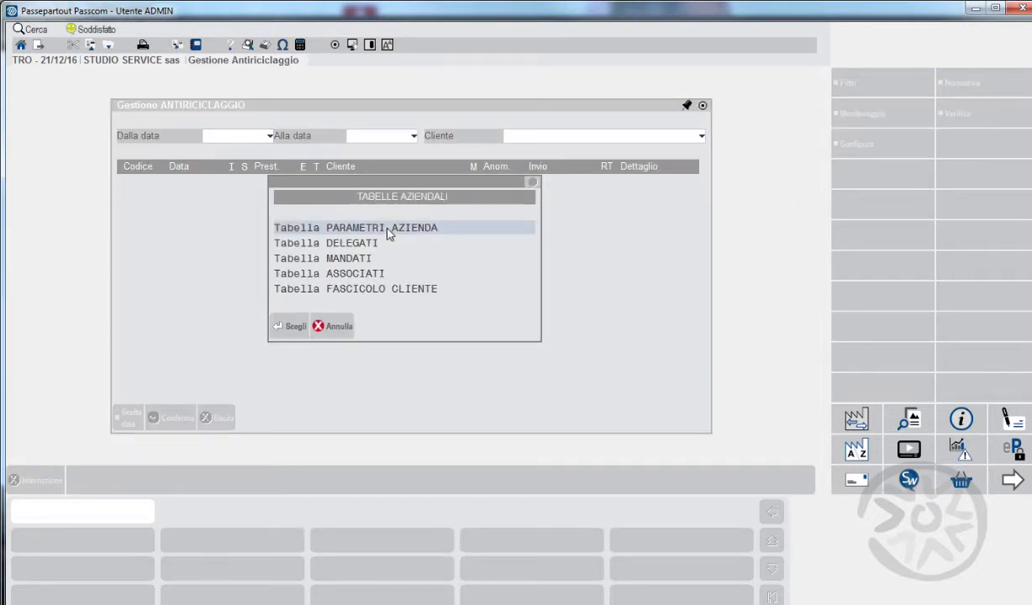
double_click(358, 230)
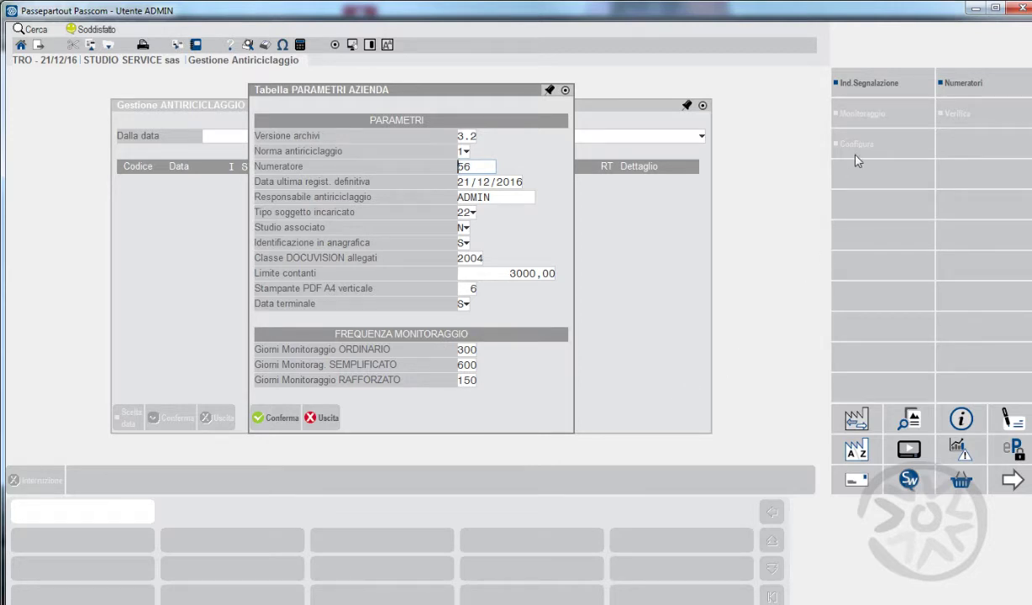
Review and confirm the anomaly reporting address card, then save the company parameters and acknowledge the restart notice.
left_click(882, 90)
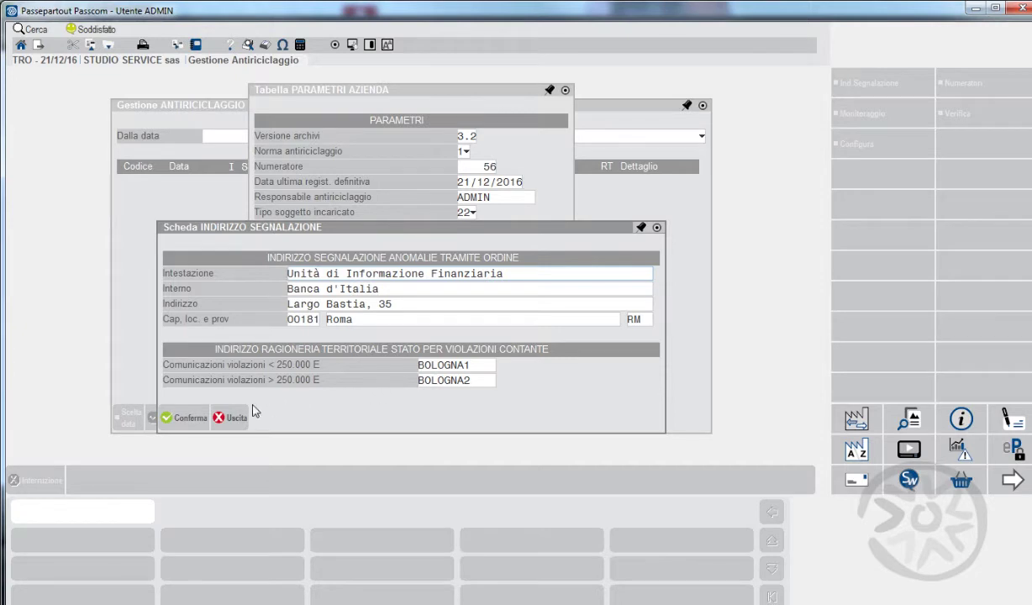
left_click(179, 422)
left_click(316, 429)
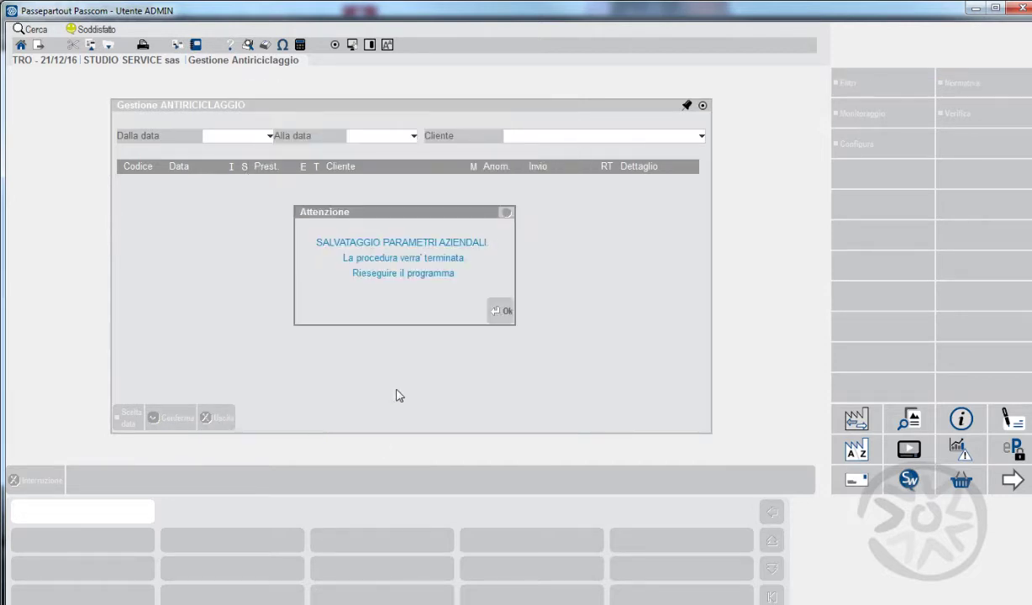
left_click(508, 314)
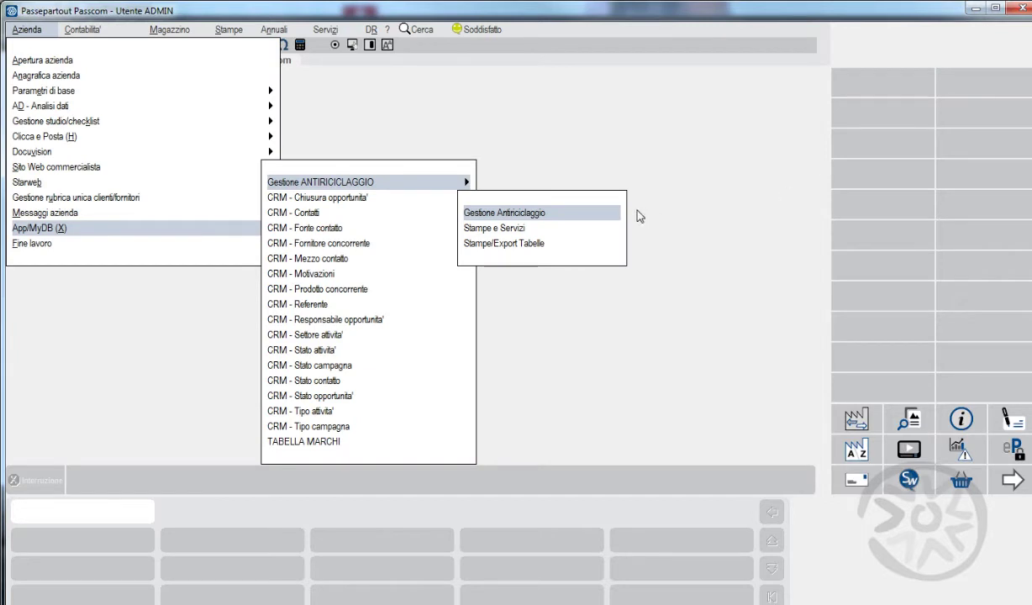
Reopen Gestione Antiriciclaggio, view the DELEGATI company table in its configuration, and exit the procedure.
left_click(637, 216)
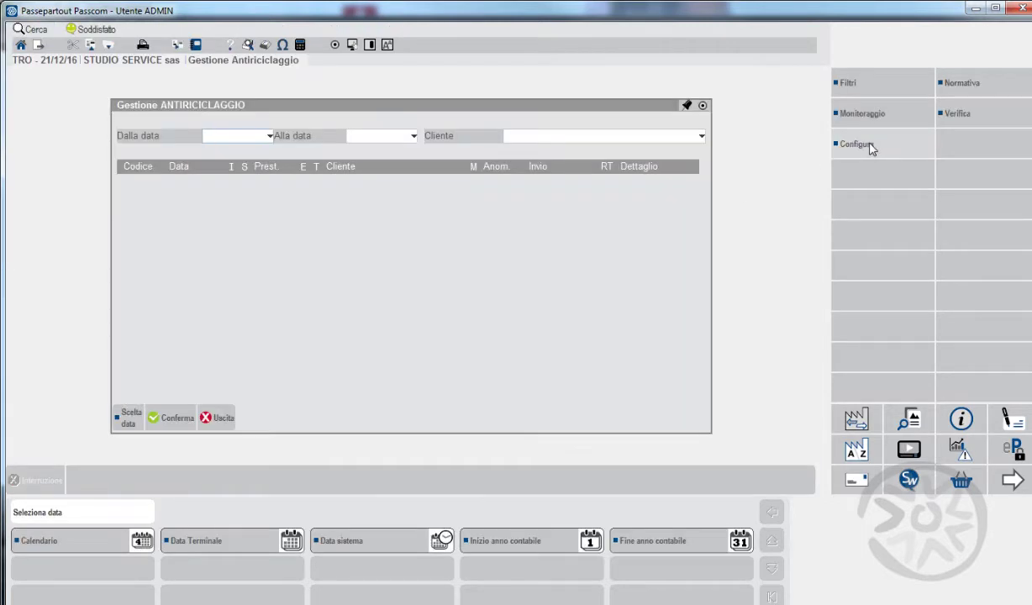
left_click(871, 148)
key("Return")
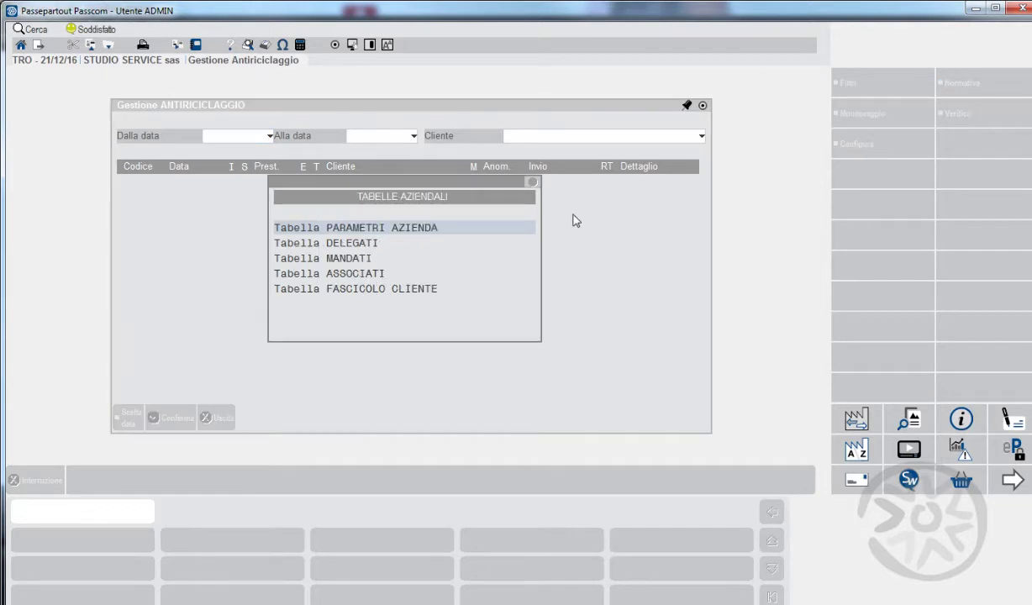
key("Down")
key("Return")
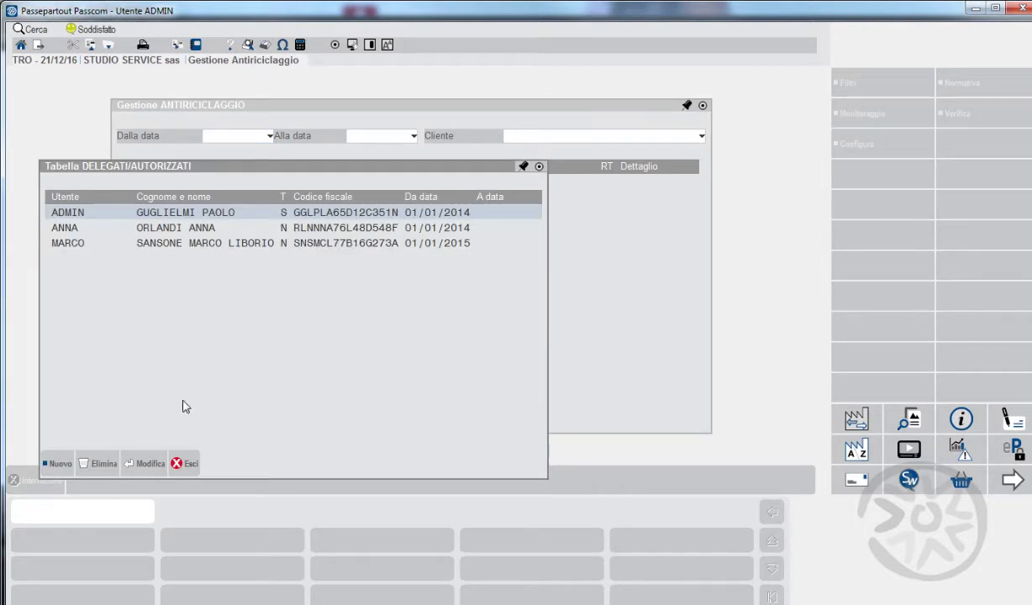
left_click(189, 467)
left_click(333, 335)
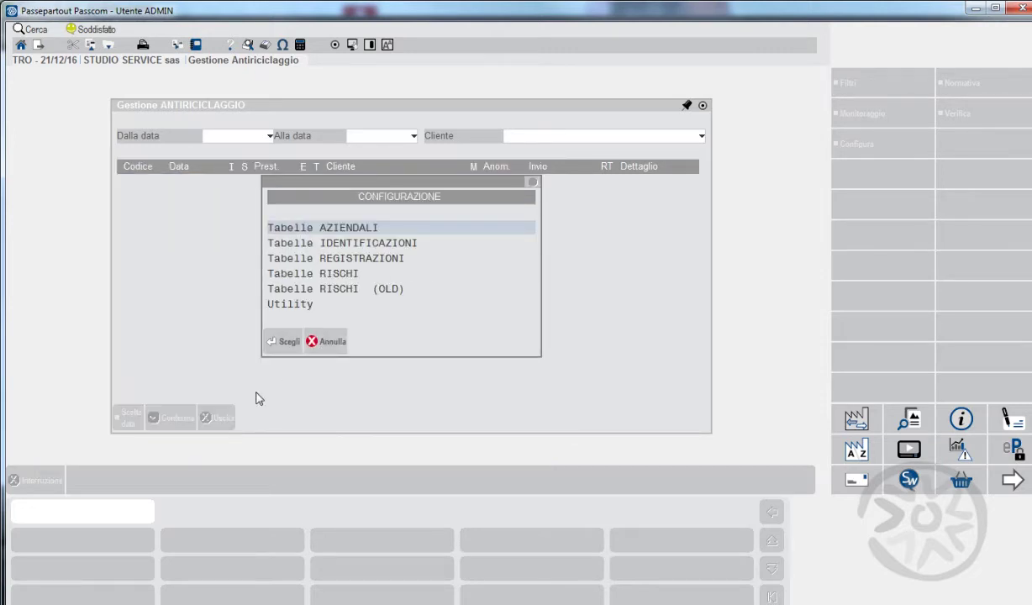
left_click(330, 341)
left_click(217, 417)
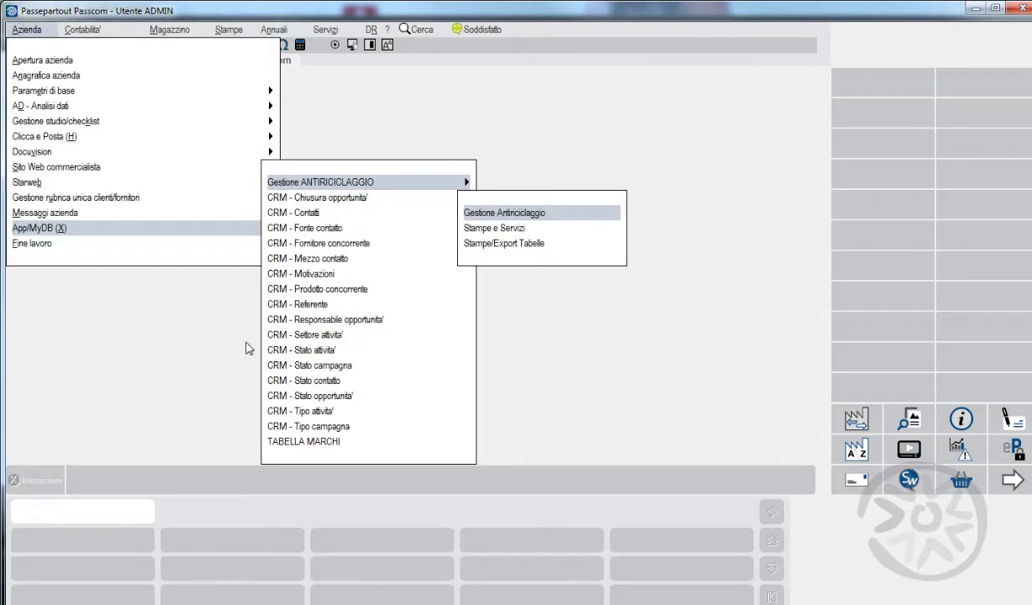
key("Escape")
key("Escape")
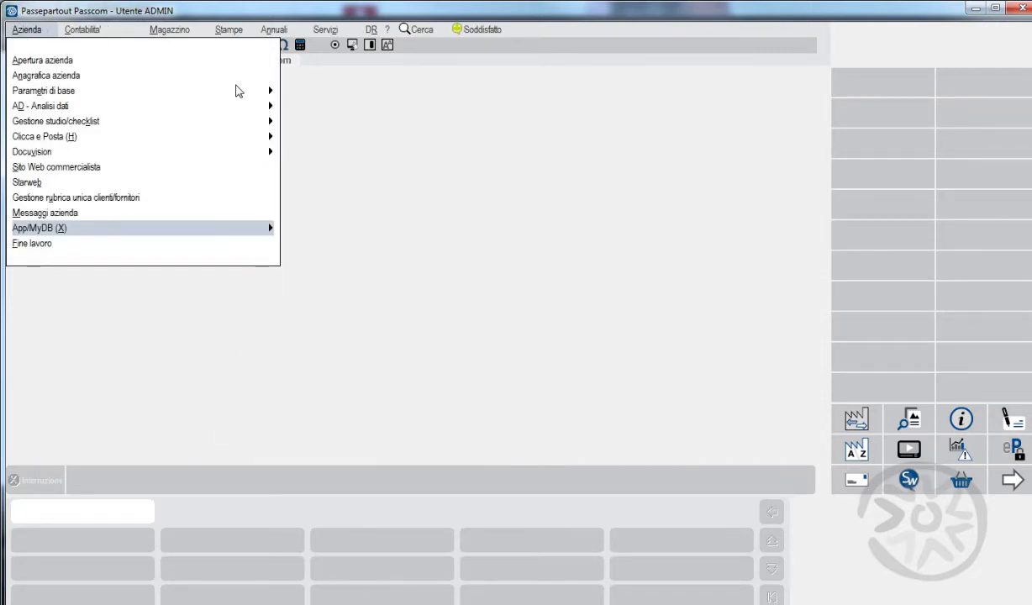
Open customer ABC SRL in the Rubrica clienti/fornitori and display its Antiriciclaggio identification table.
left_click(99, 32)
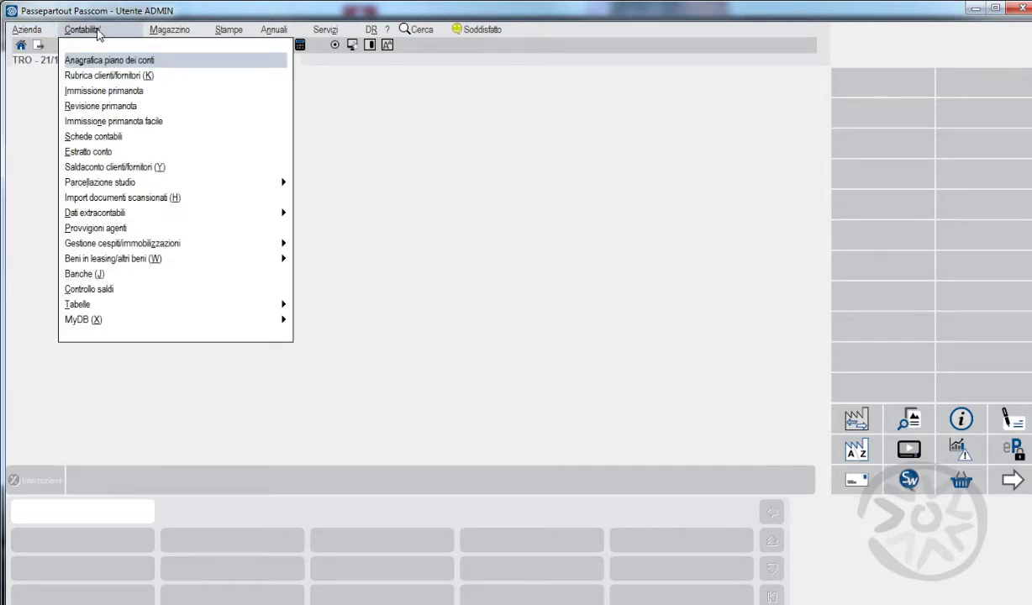
key("Down")
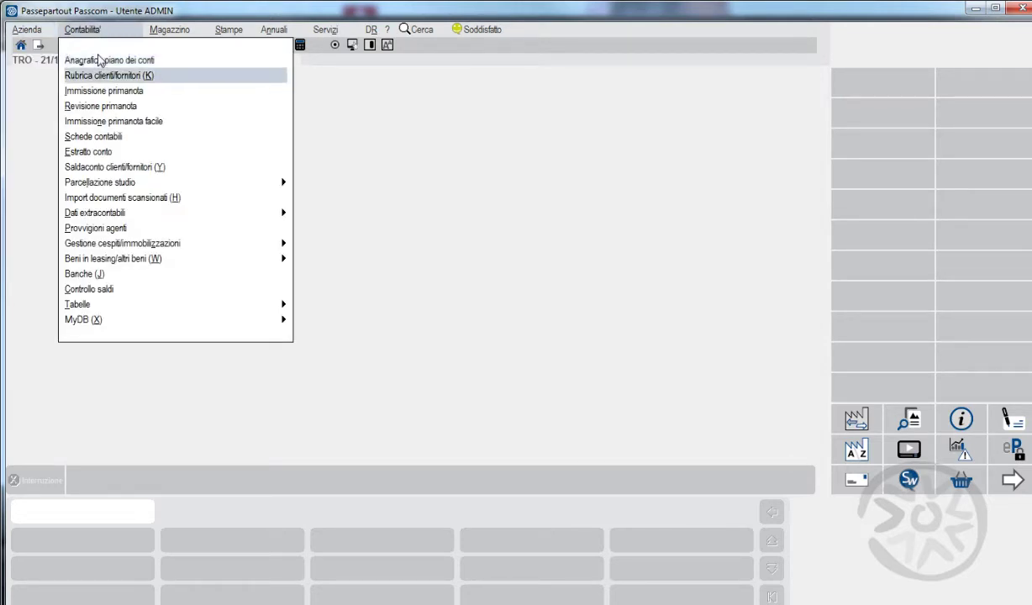
key("Return")
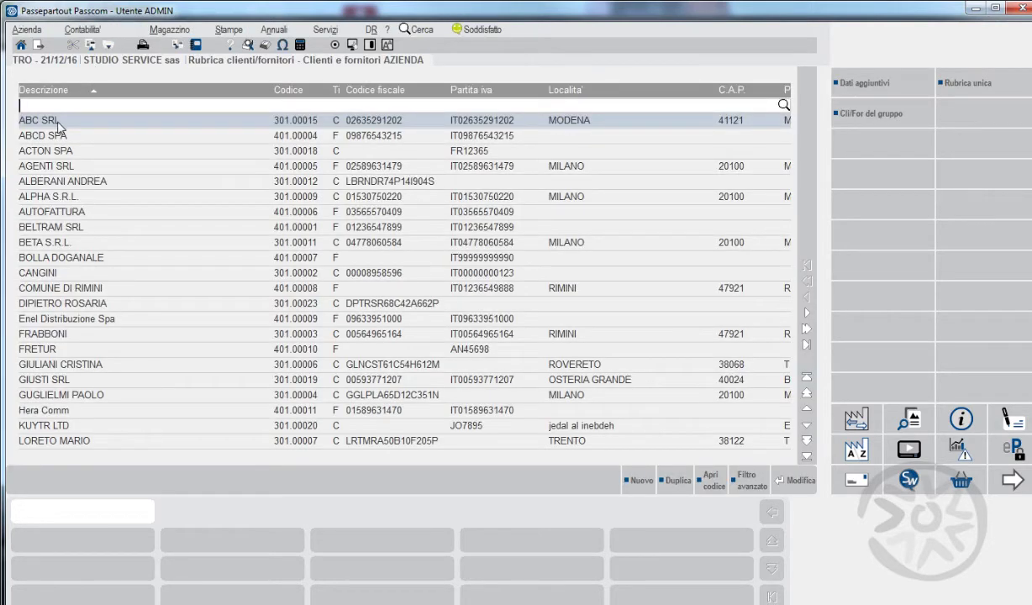
double_click(59, 126)
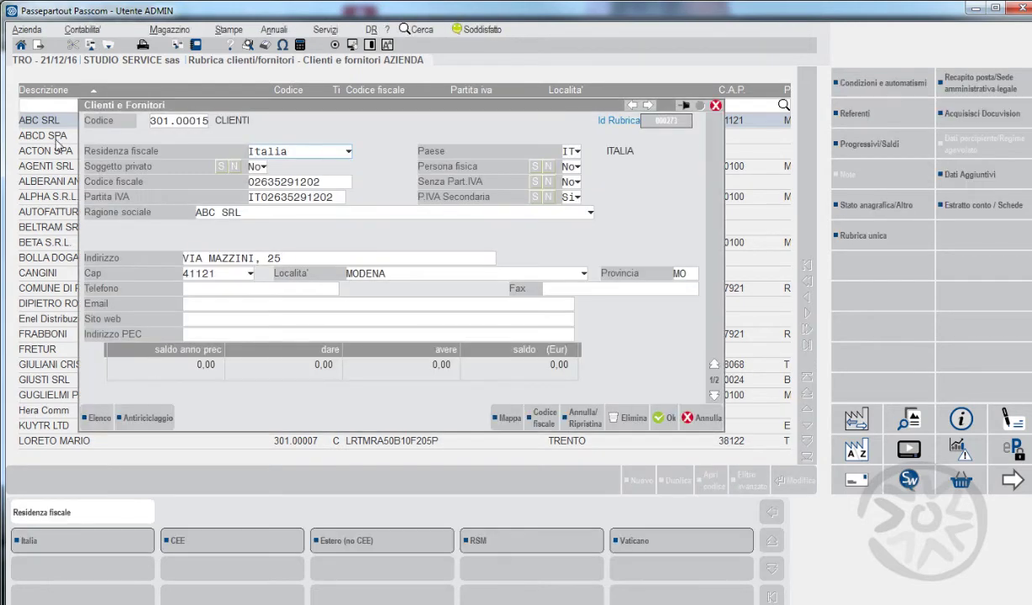
left_click(147, 418)
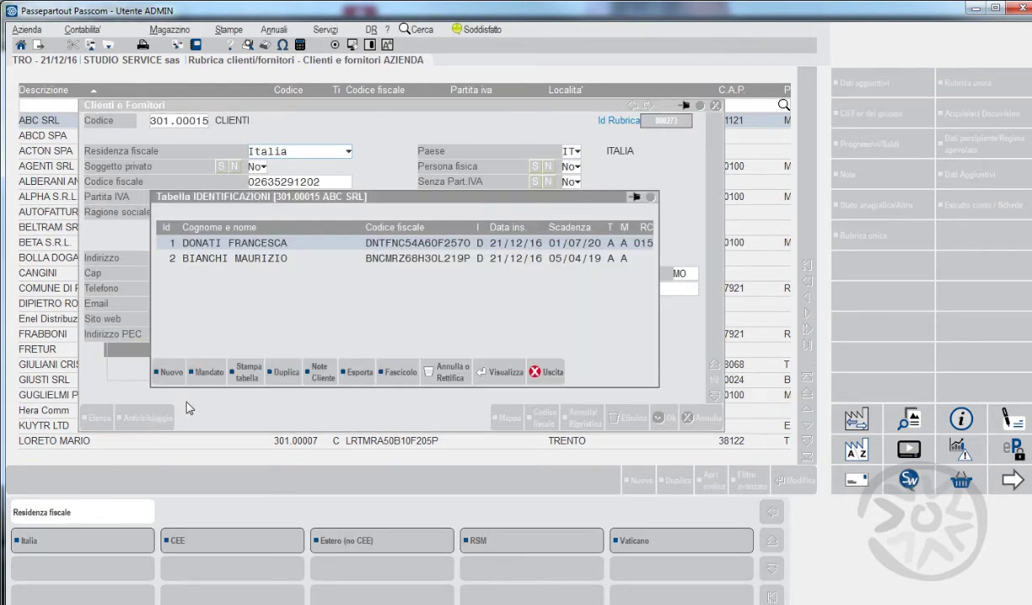
Review the first person's identification card and its customer risk assessment, then return to the identification table.
key("Return")
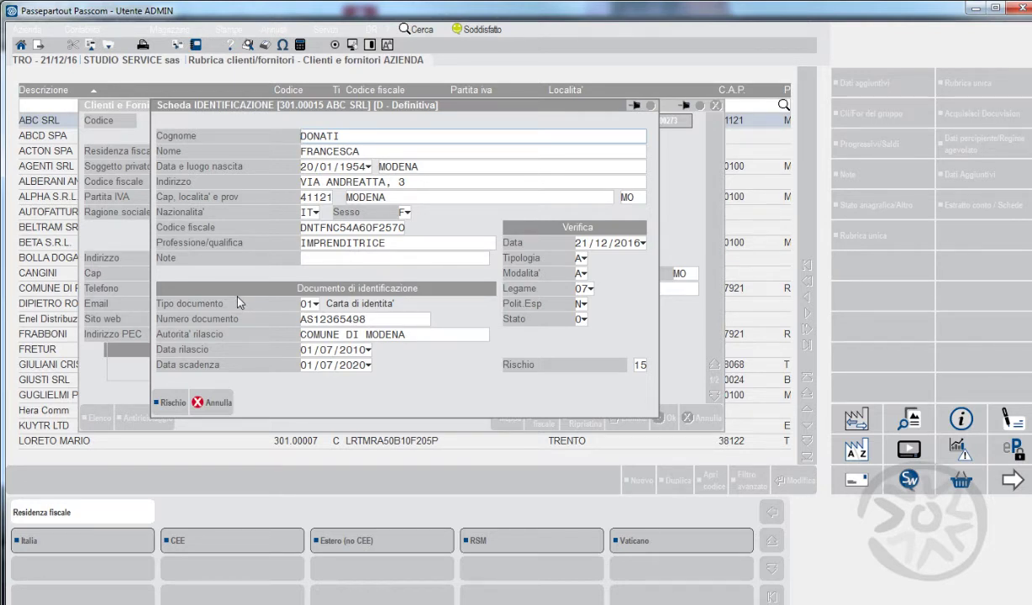
left_click(176, 407)
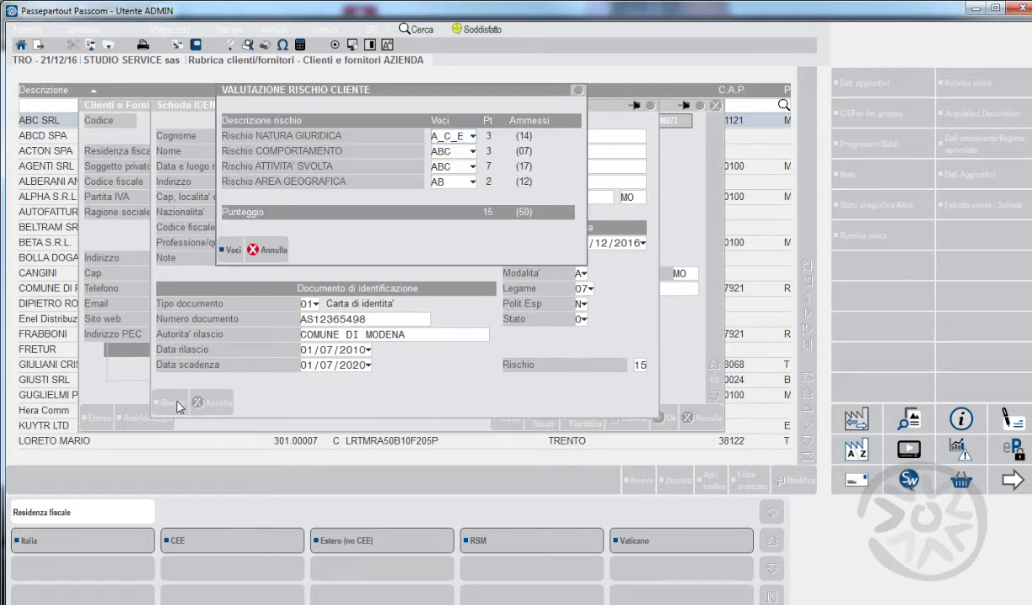
left_click(262, 250)
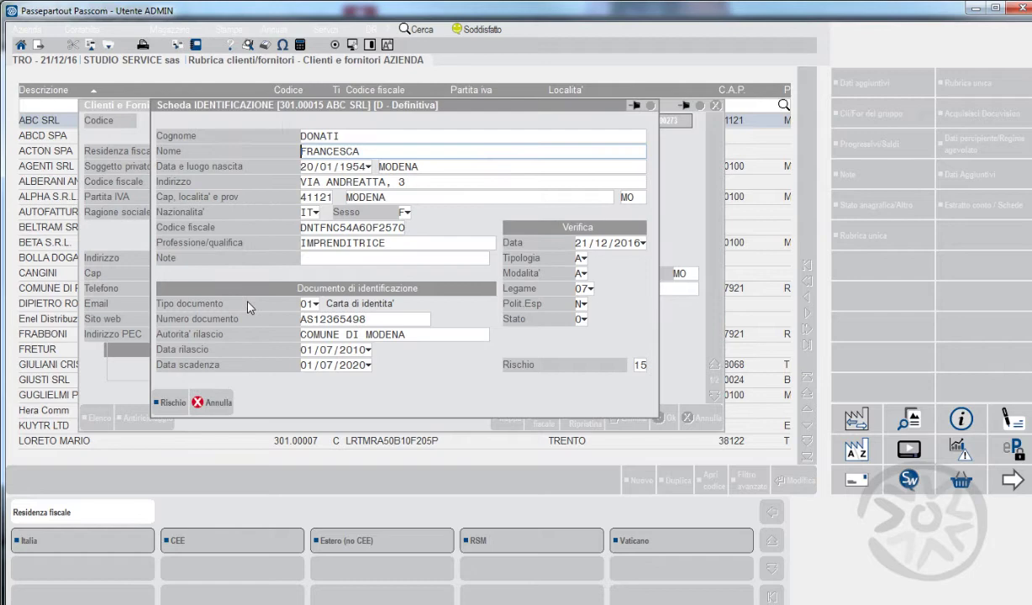
left_click(212, 402)
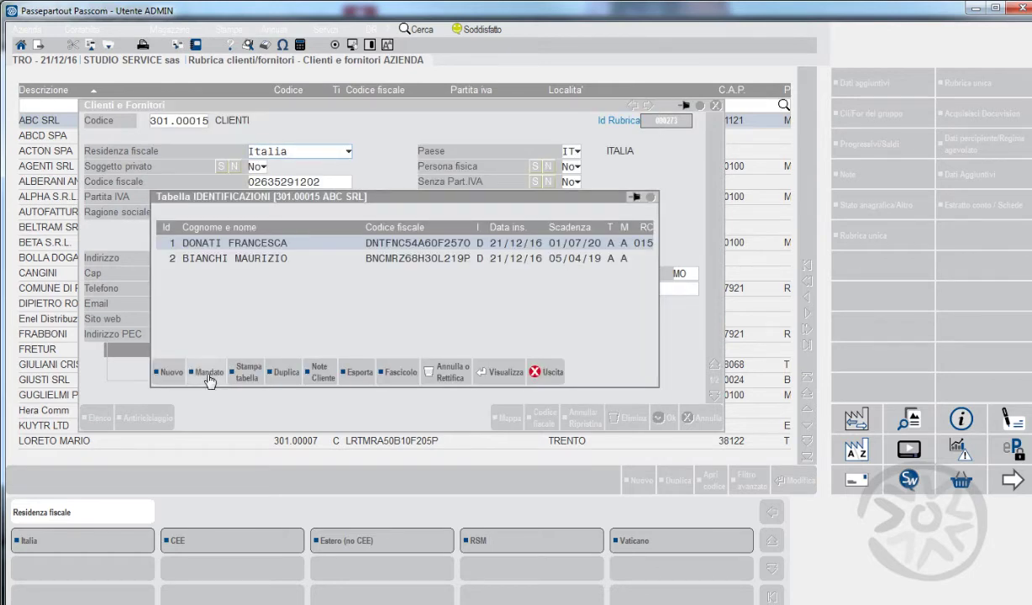
Open and confirm the mandate card of ABC SRL, then close the identification table and confirm the customer record.
left_click(208, 373)
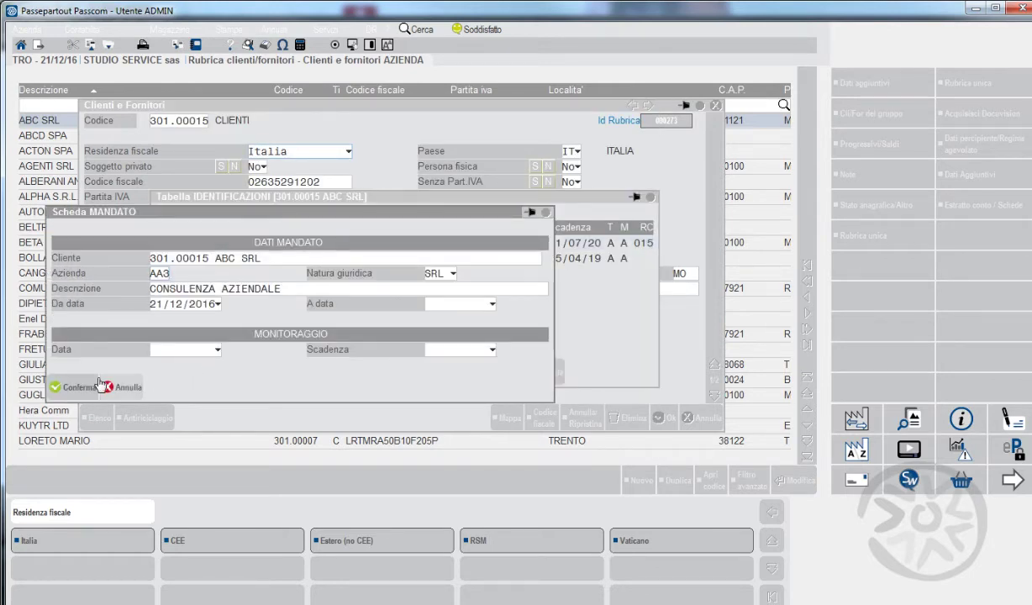
left_click(74, 387)
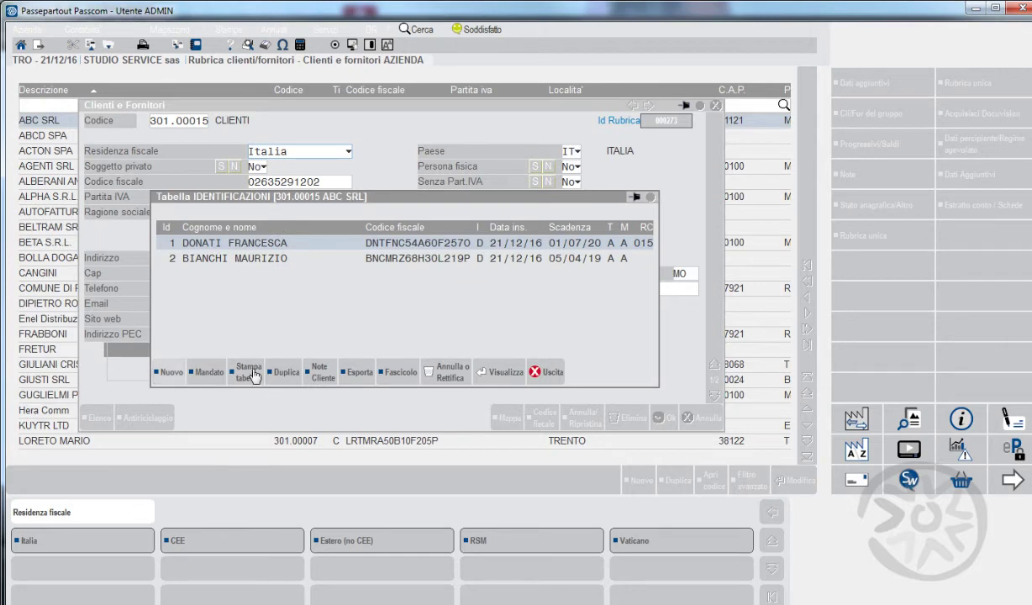
left_click(561, 376)
left_click(672, 414)
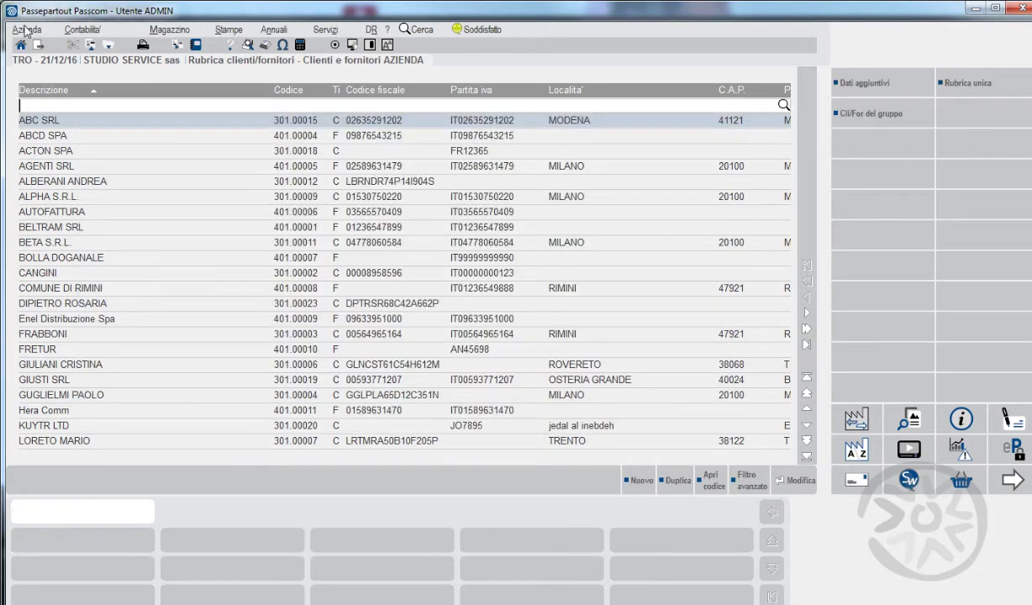
List all registrations in Gestione Antiriciclaggio without date or customer filters and select the ABC SRL entry dated 21/12/16.
left_click(27, 29)
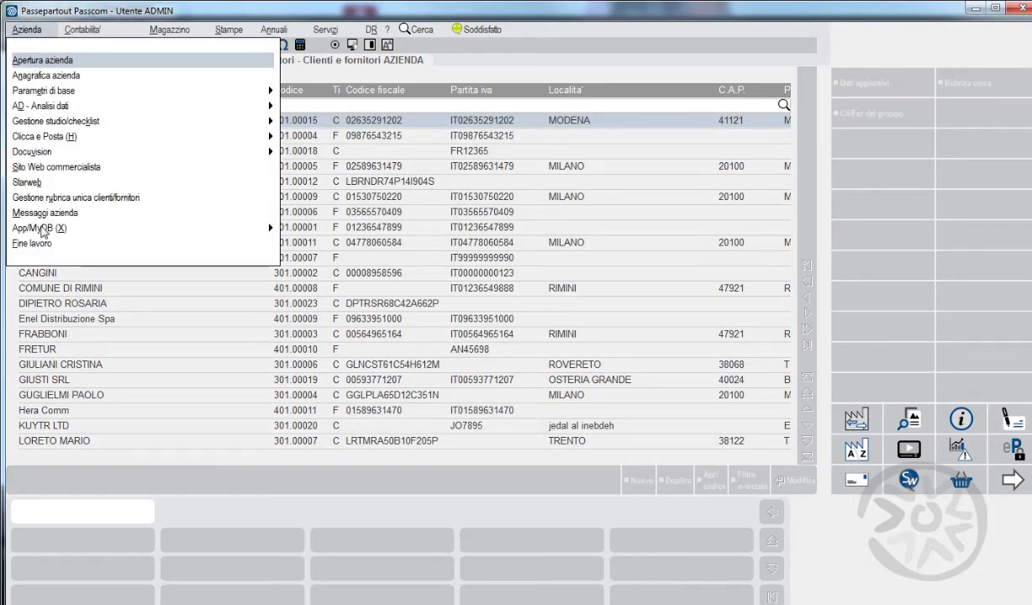
left_click(41, 227)
left_click(322, 185)
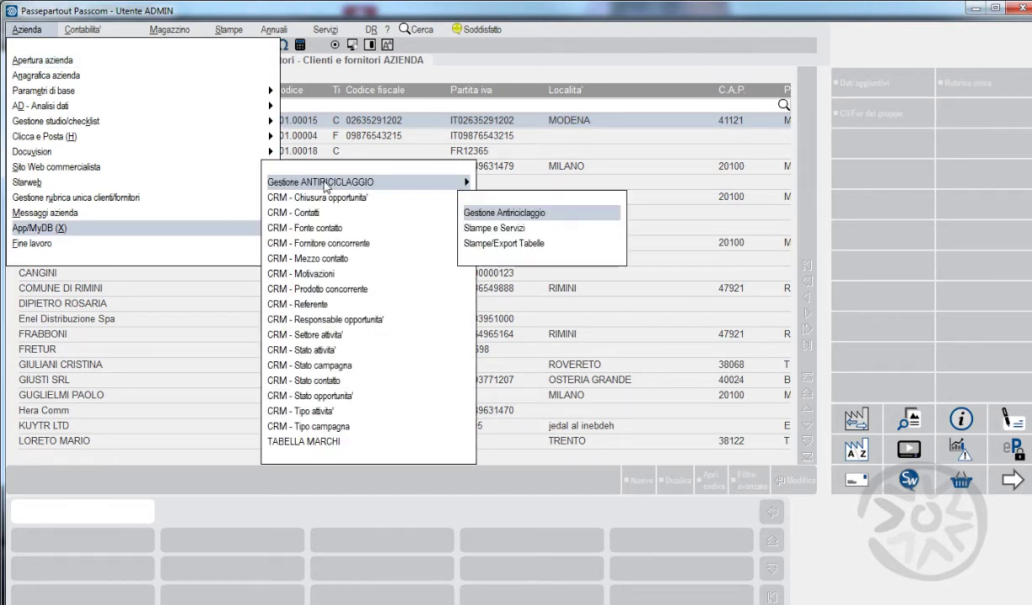
left_click(493, 213)
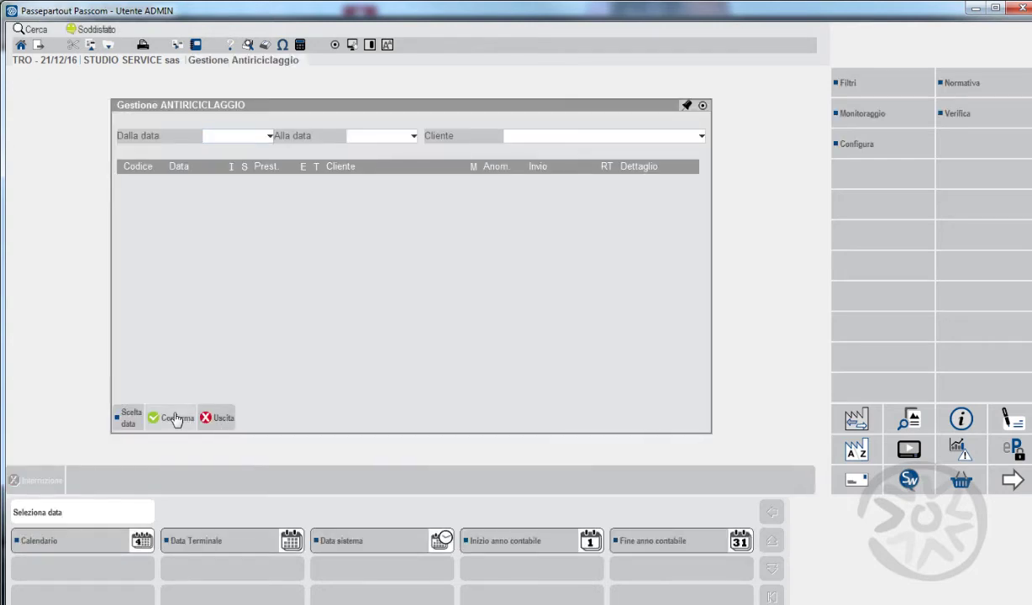
left_click(175, 418)
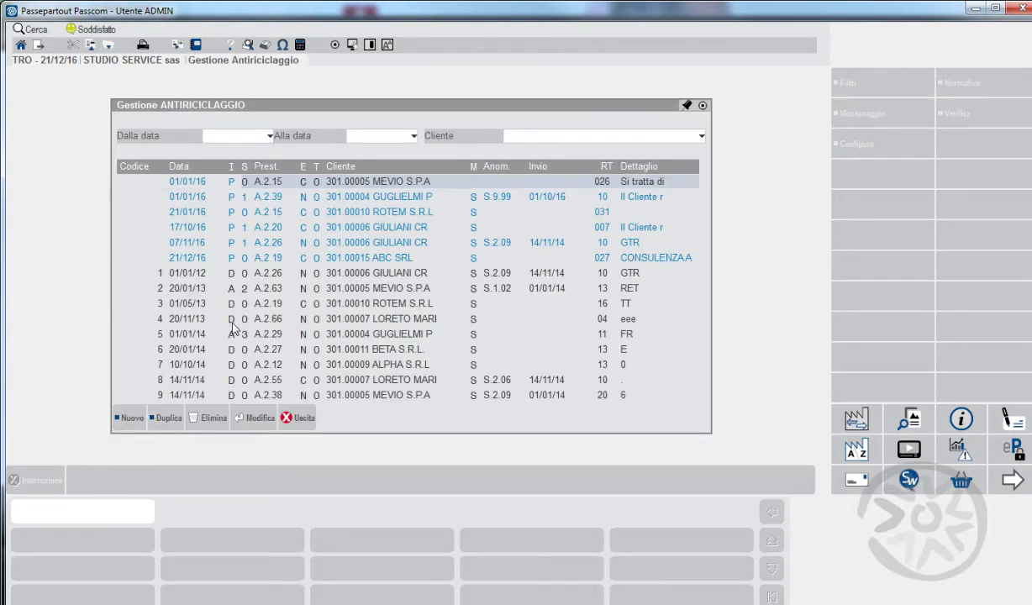
key("Down")
key("Down")
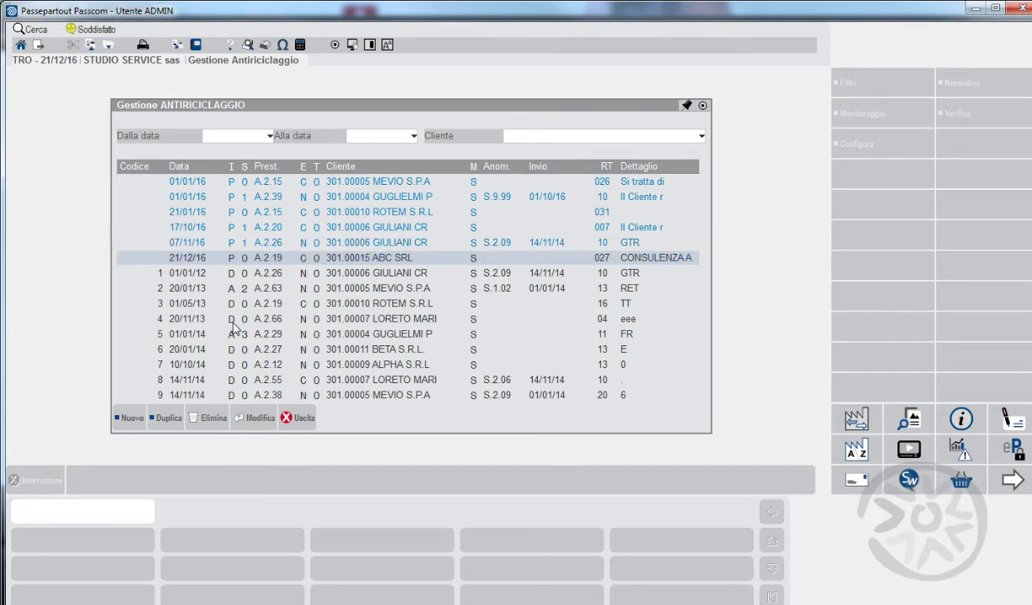
Open the ABC SRL registration card and choose service A.2.19 Consulenza aziendale from the Tabella Prestazioni for the Prestazione field.
key("Return")
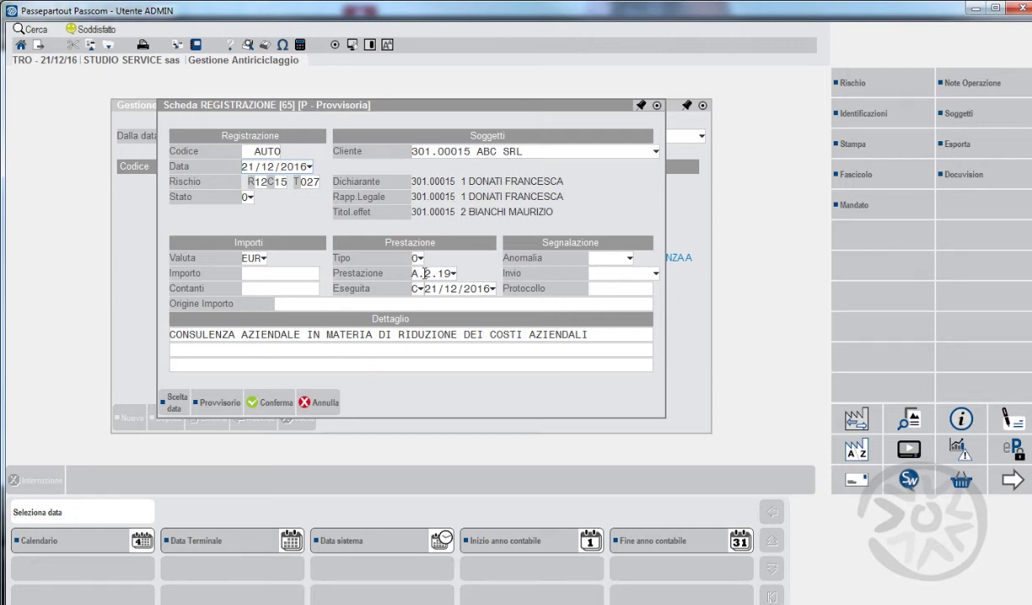
left_click(425, 273)
key("F2")
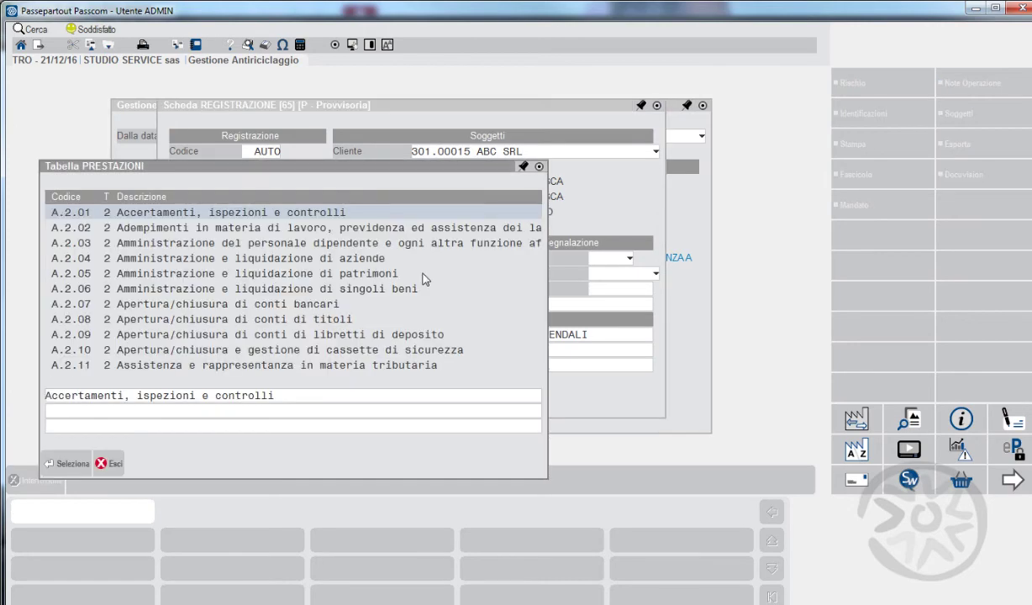
key("Down")
key("Down")
key("Down")
key("Down")
key("Down")
key("Down")
key("Down")
key("Down")
key("Down")
key("Down")
key("Down")
key("Down")
key("Down")
key("Down")
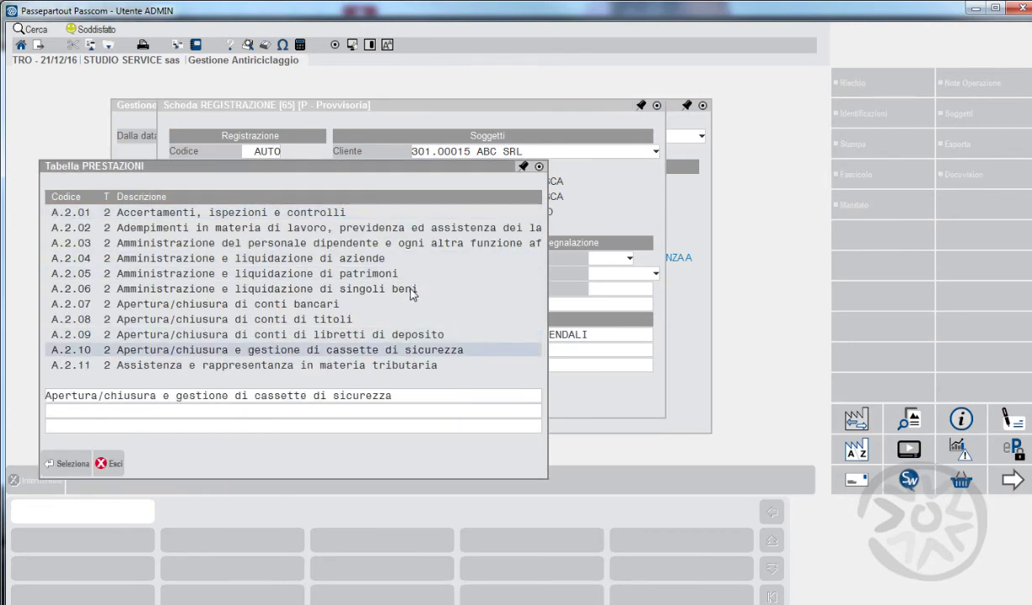
key("Down")
key("Down")
key("Down")
key("Down")
key("Down")
key("Up")
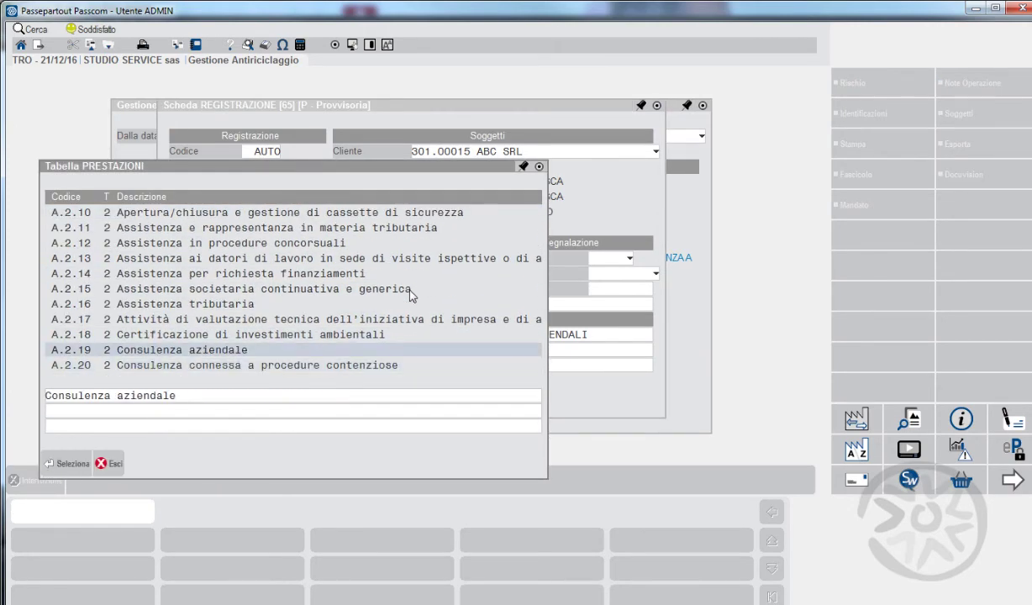
key("Return")
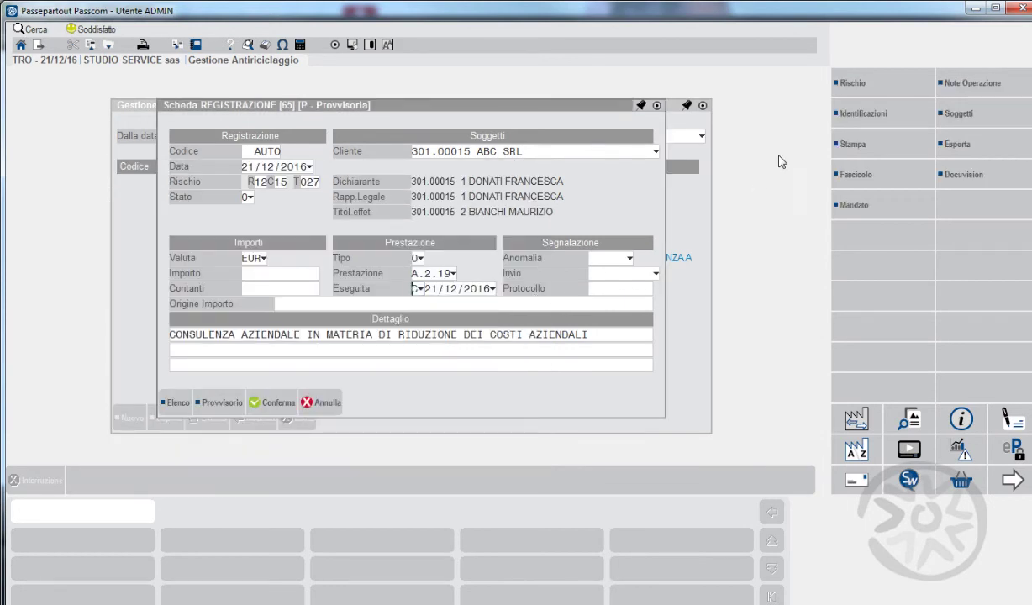
Review and confirm the operation risk assessment, then save the ABC SRL registration as definitive.
left_click(859, 86)
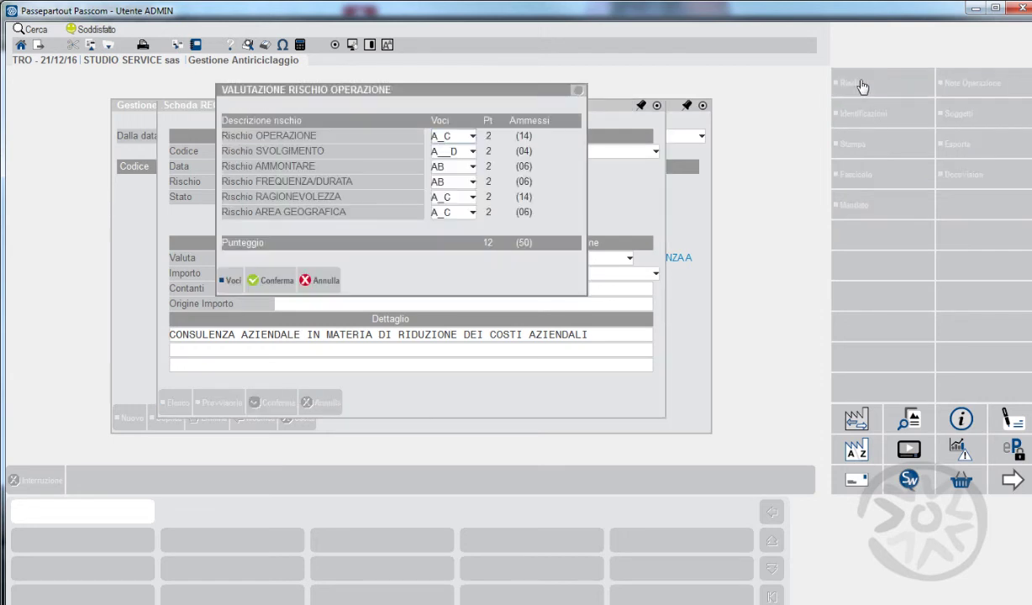
left_click(271, 281)
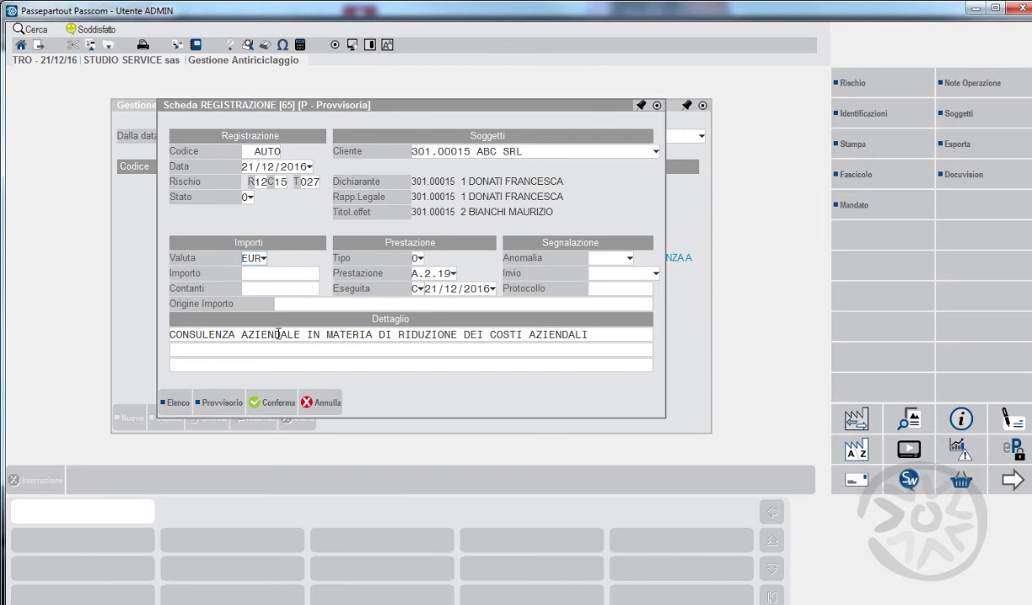
left_click(271, 407)
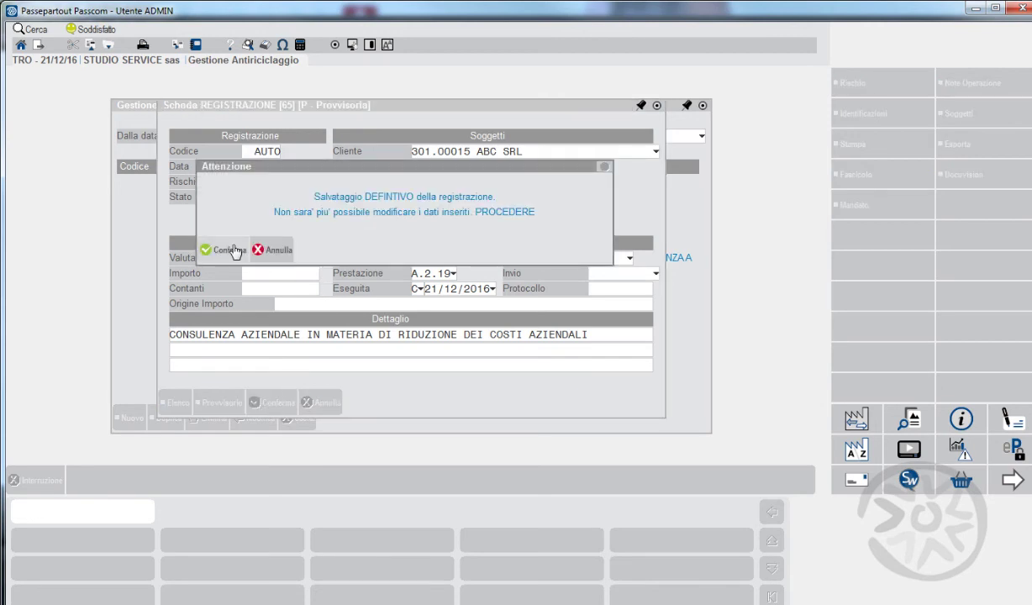
left_click(229, 250)
left_click(473, 296)
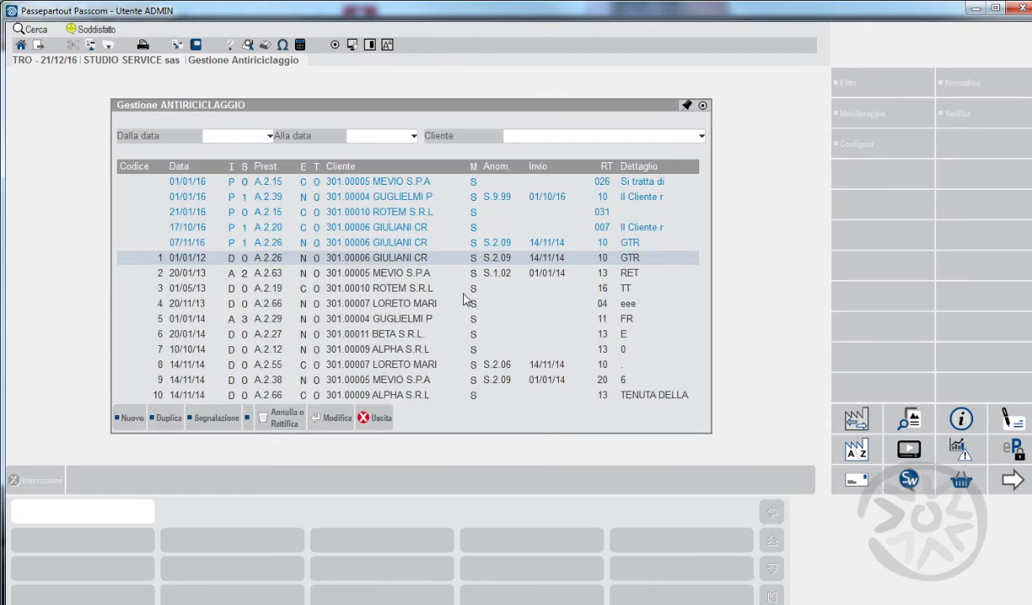
Open definitive registration 1 dated 01/01/12 and print its Identificazione document as Video PDF.
double_click(468, 299)
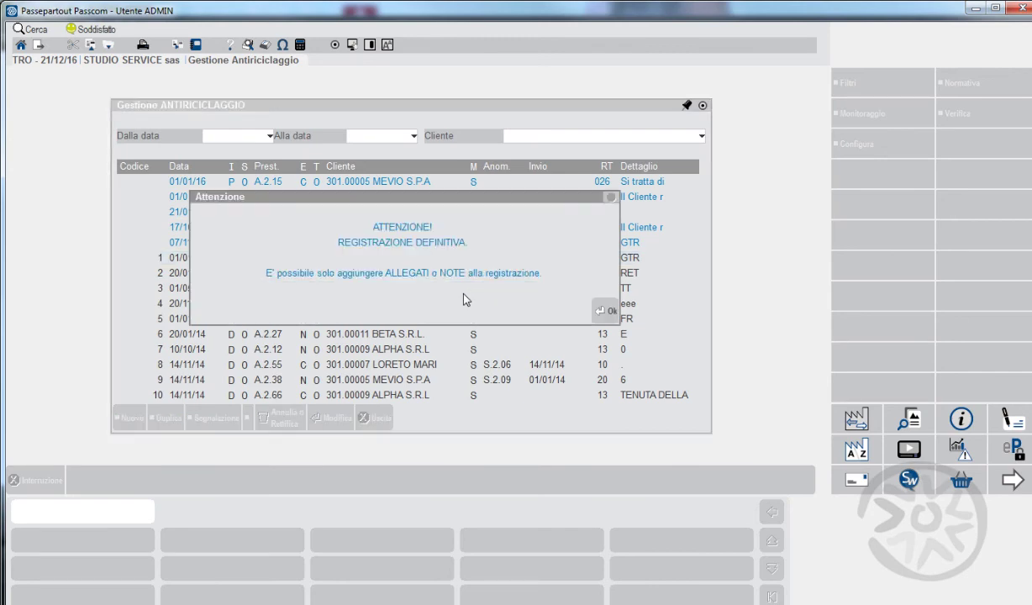
left_click(608, 311)
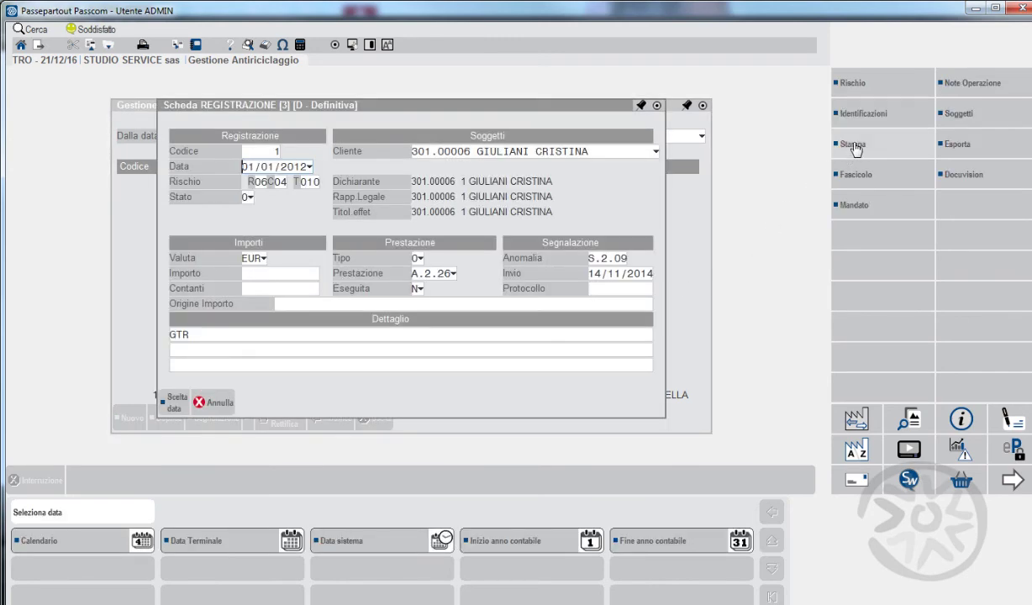
left_click(851, 144)
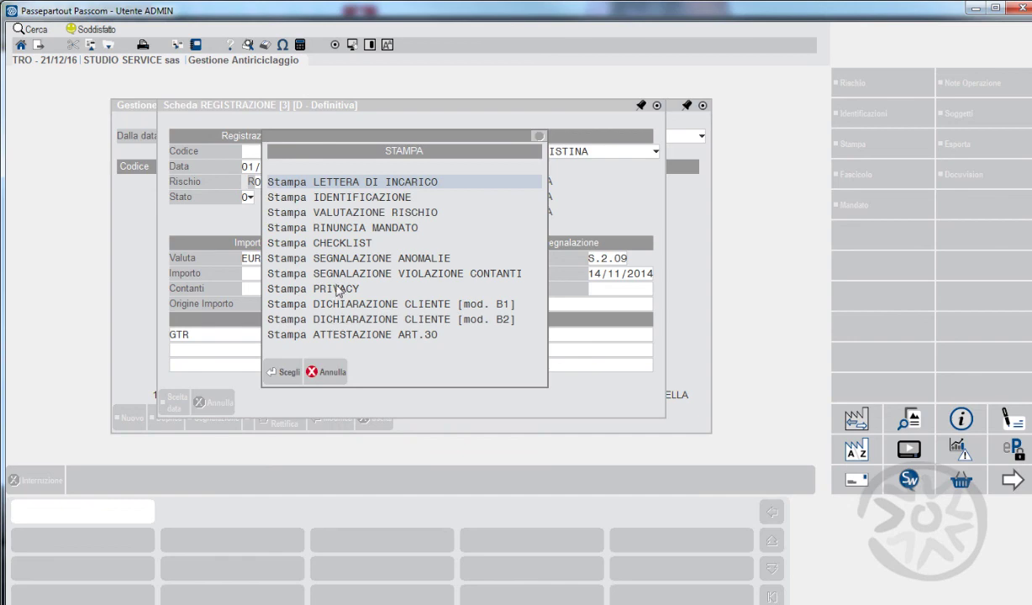
key("Down")
key("Return")
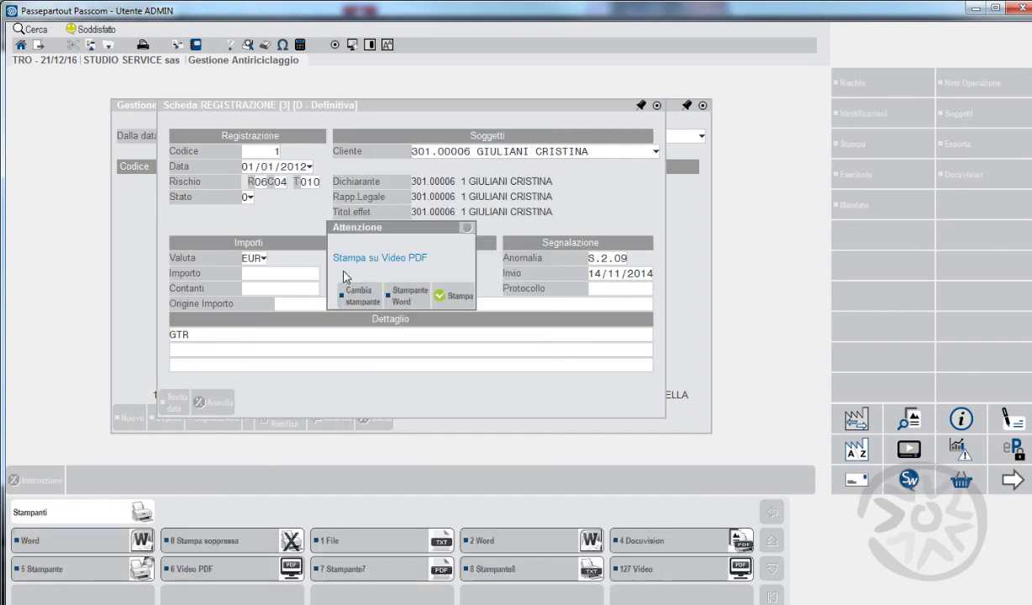
left_click(450, 295)
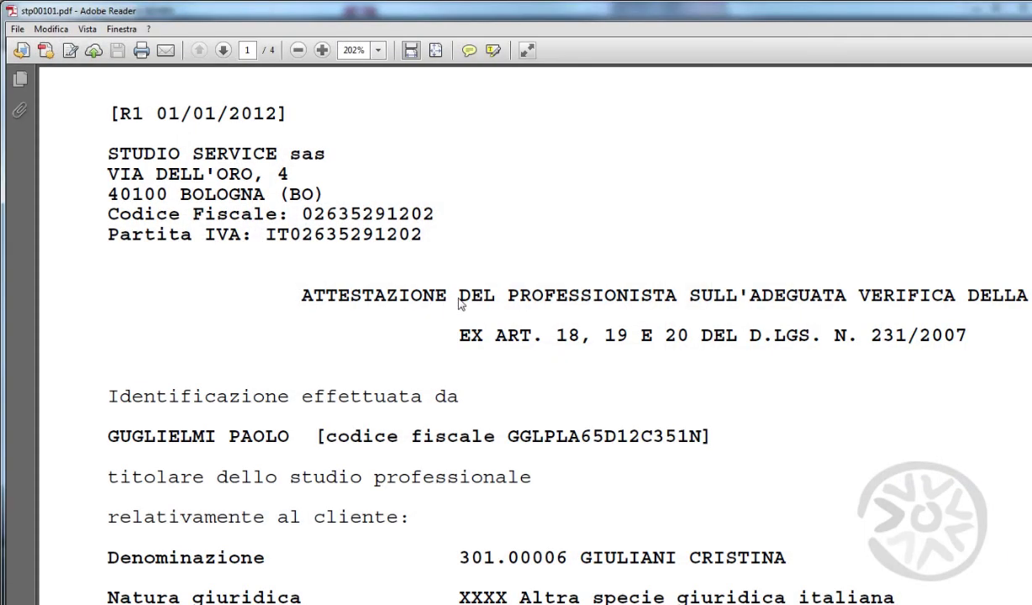